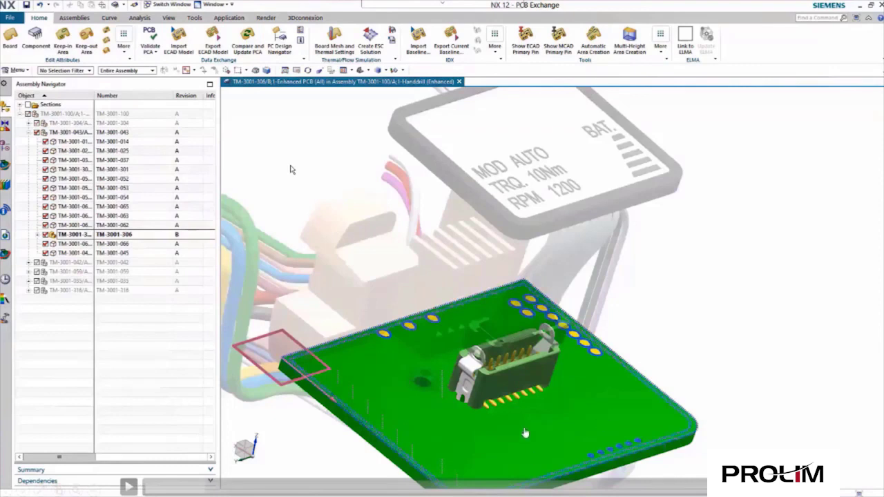
Export the enhanced PCB as an IDX v3.0 baseline file named HandDrill-Start in the Temporary Files folder.
left_click(363, 487)
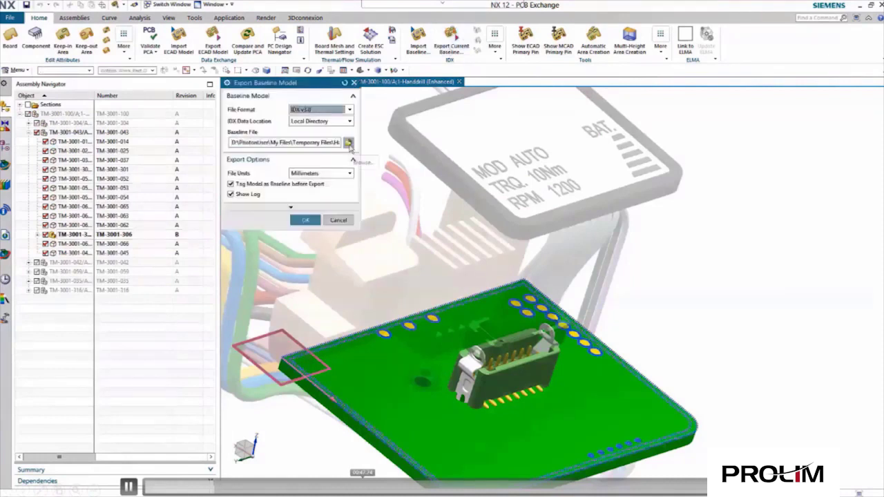
type("ndDrill-Start")
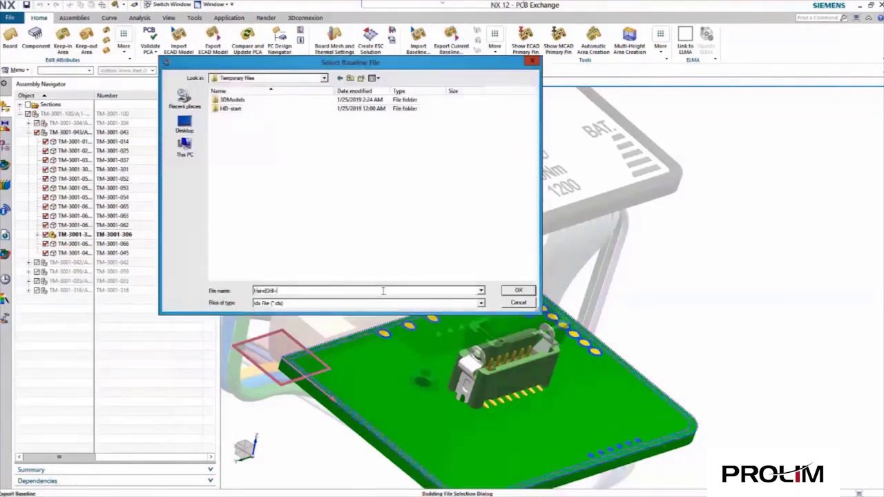
left_click(523, 290)
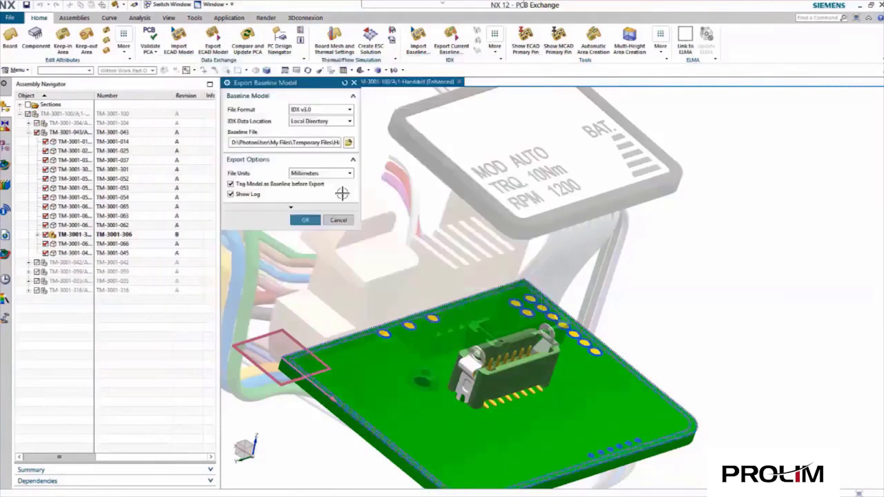
left_click(306, 220)
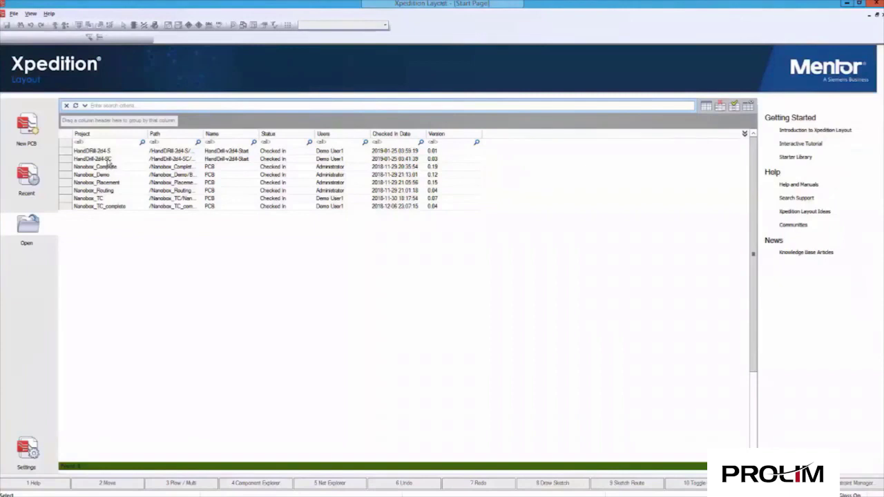
Switch to Xpedition Layout and open the HandDRill-2d4-S project for exclusive editing.
left_click(109, 154)
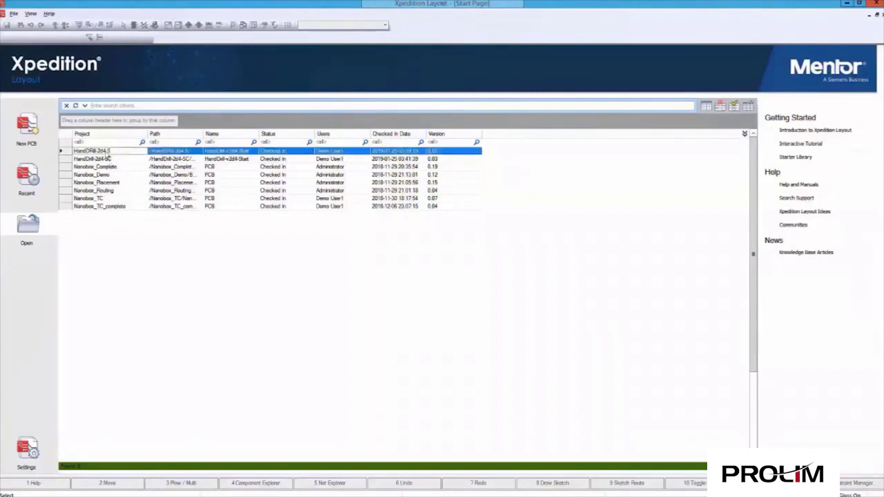
mouse_move(109, 158)
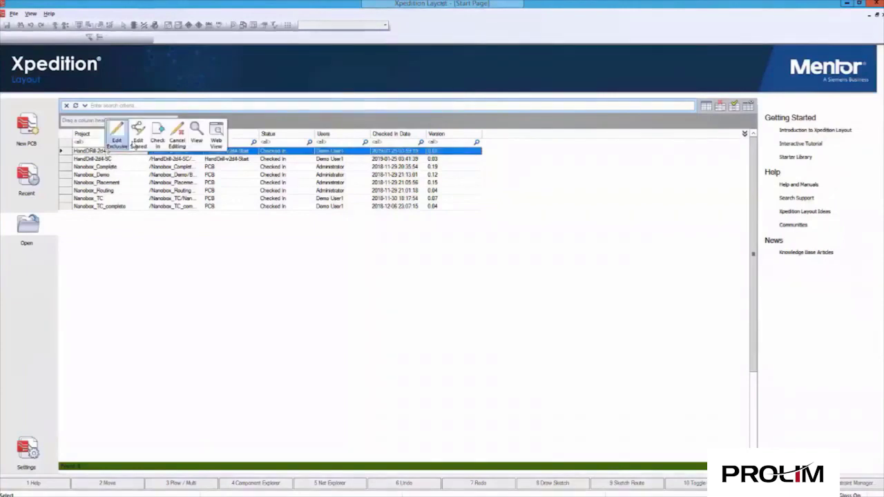
left_click(117, 139)
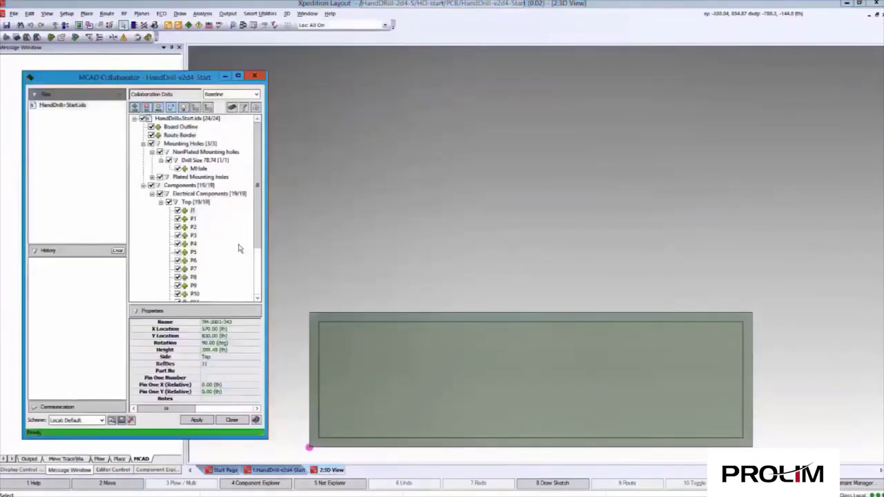
Review the board outline and J1 in the HandDrill-Start.idx baseline, apply it to the board, and close MCAD Collaborator.
left_click(64, 105)
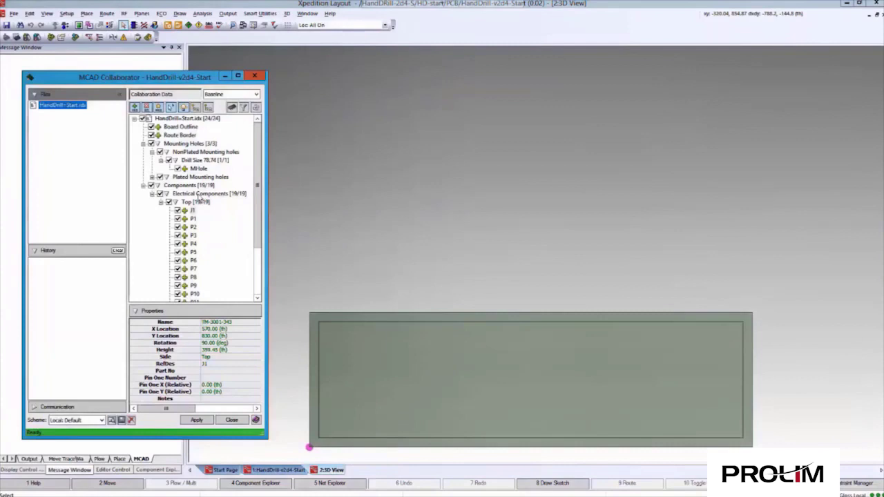
left_click(181, 127)
left_click_drag(257, 140, 257, 190)
left_click(194, 144)
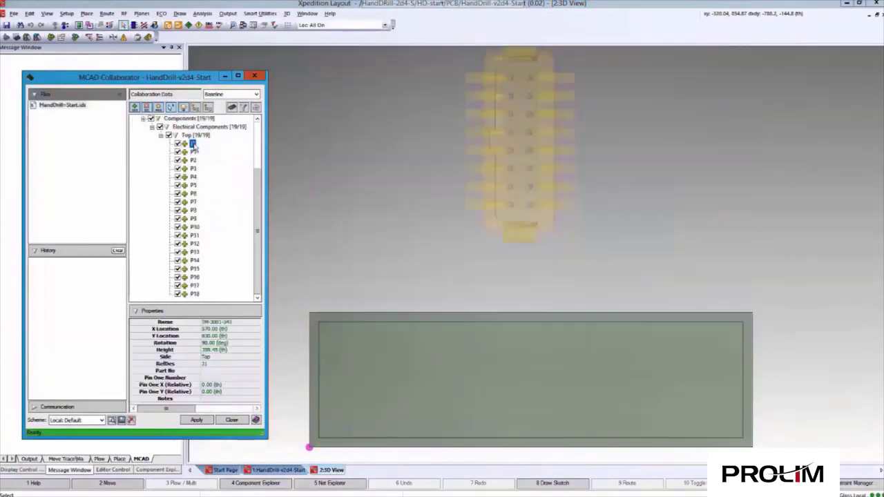
left_click(197, 421)
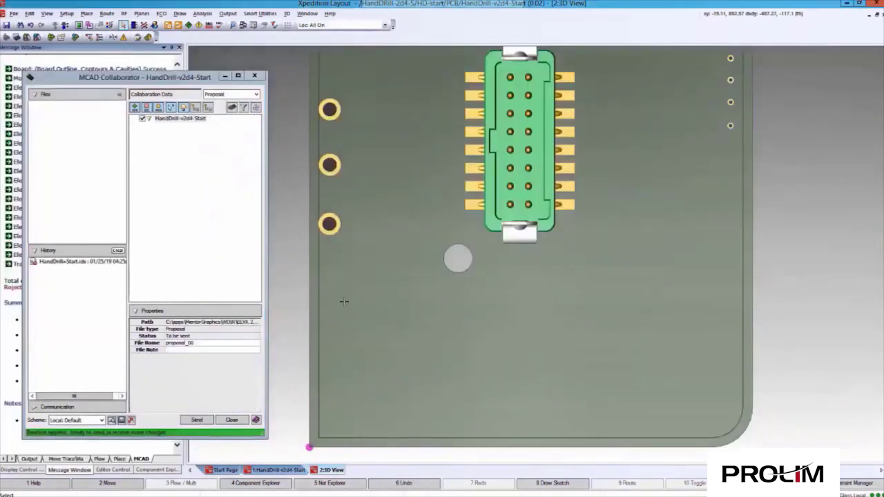
key("Home")
left_click(112, 469)
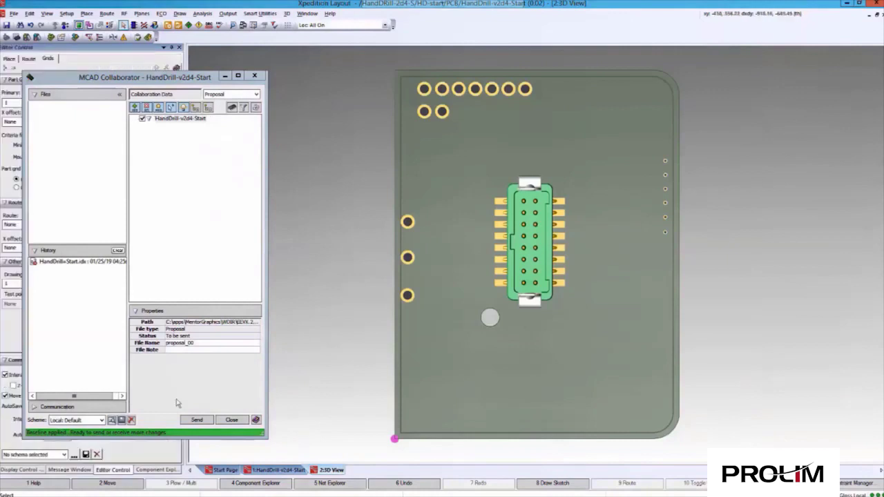
left_click(231, 420)
Place the MotorDrive transistors Q4 to Q9 in the 2D layout as two columns of three beside the edge holes.
left_click(275, 474)
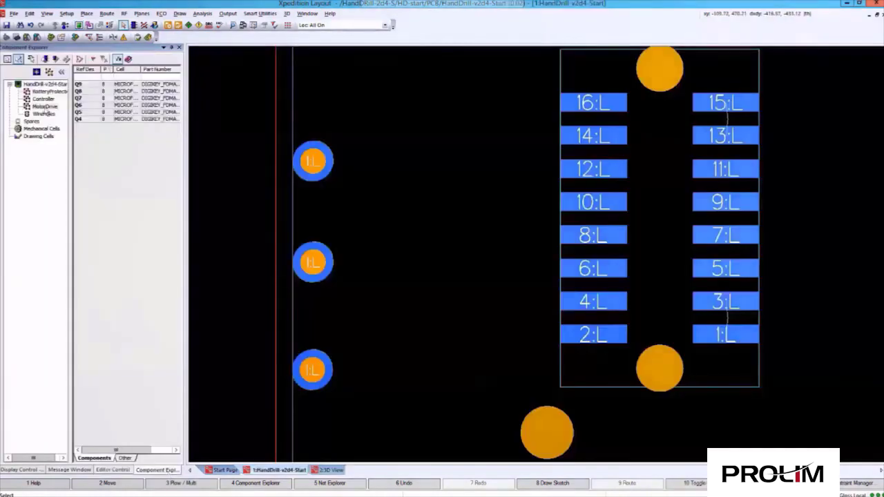
left_click(379, 160)
left_click(385, 370)
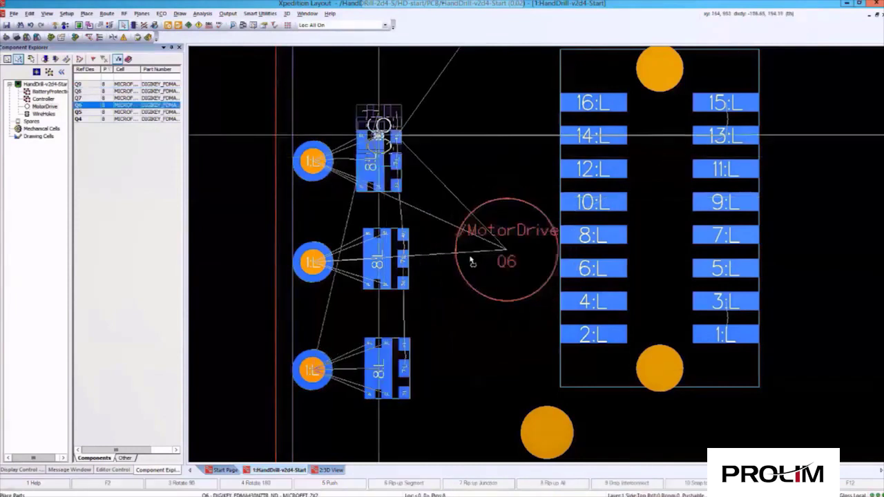
left_click(462, 257)
left_click(458, 162)
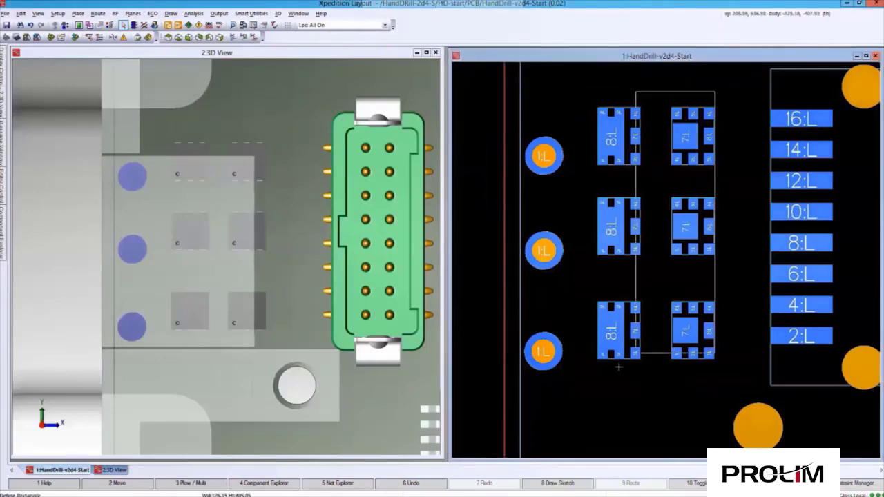
Move the six transistors Q4 to Q9 as one group closer to the edge holes.
right_click(660, 228)
left_click(677, 281)
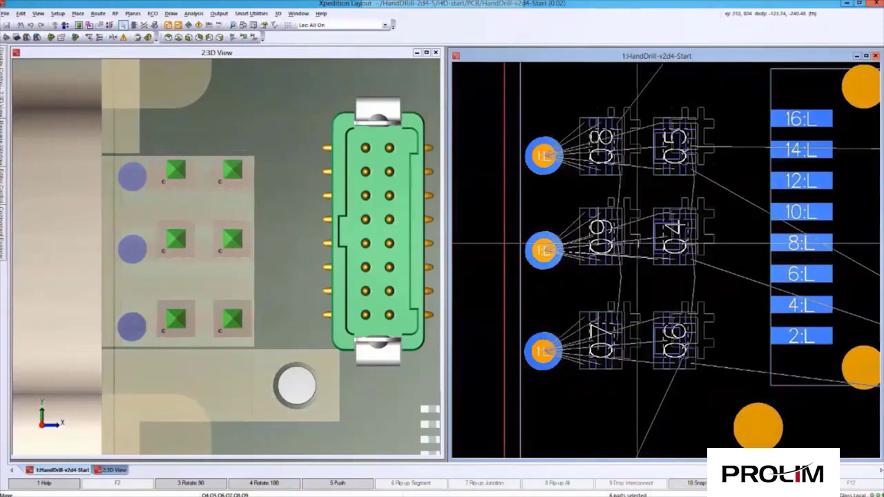
left_click(637, 253)
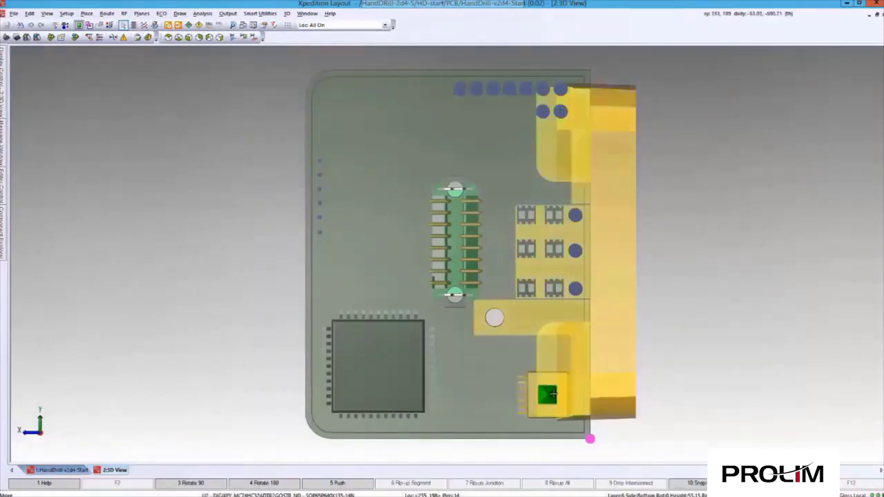
Rotate U2 by 90 degrees and place it on the board's bottom side near the origin corner.
left_click(551, 394)
left_click_drag(552, 398, 550, 398)
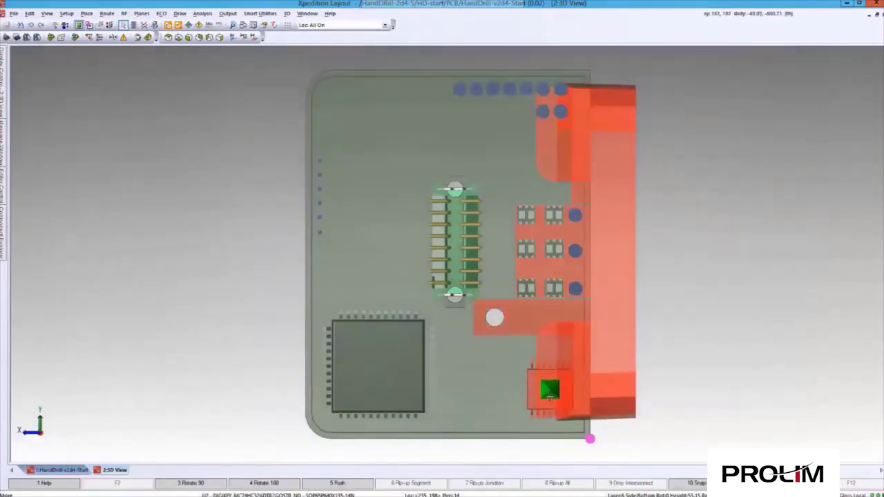
left_click(545, 394)
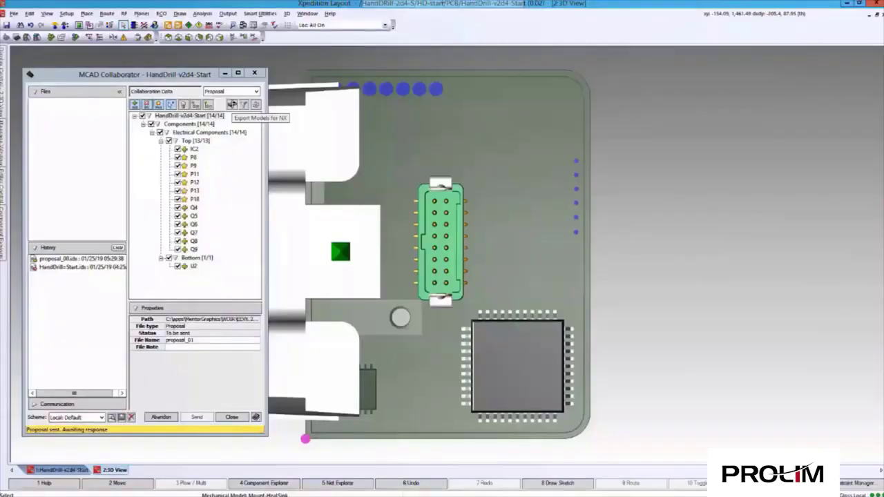
Export the component models for NX from MCAD Collaborator.
left_click(232, 103)
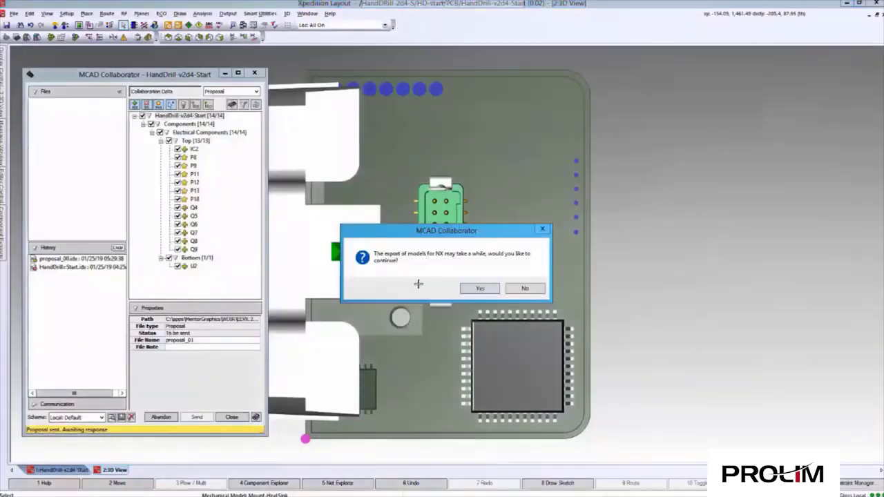
left_click(478, 289)
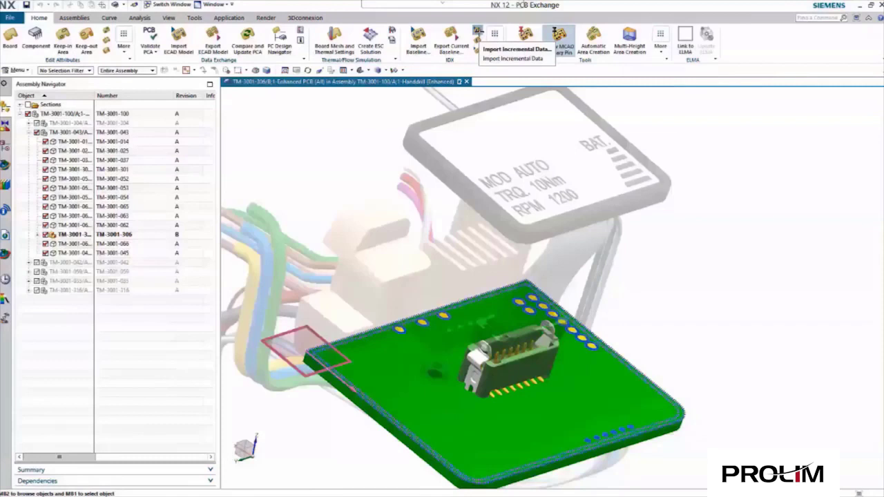
left_click(560, 37)
left_click(448, 257)
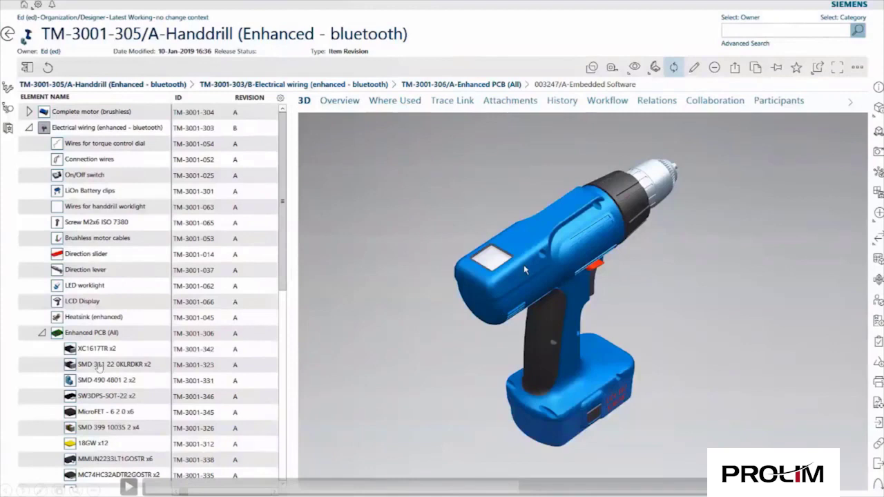
left_click(129, 487)
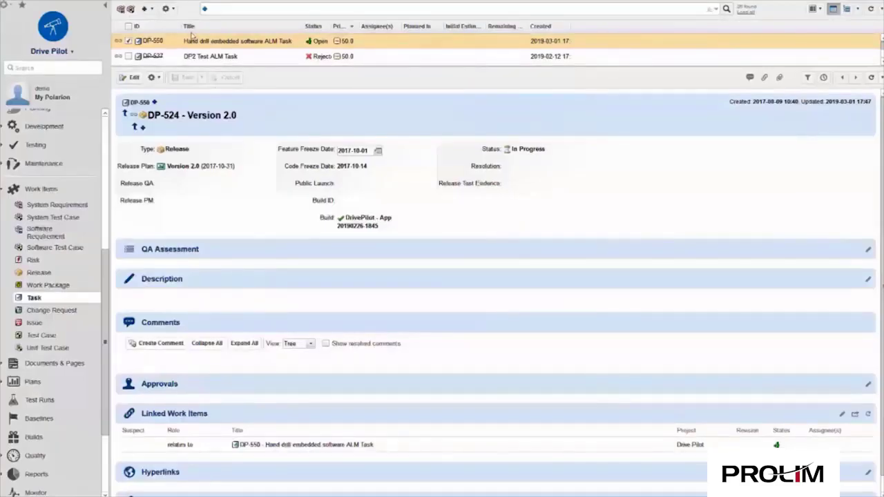
Link the existing external item Embedded Software (003247) to release DP-524 with the role "relates to".
left_click(249, 416)
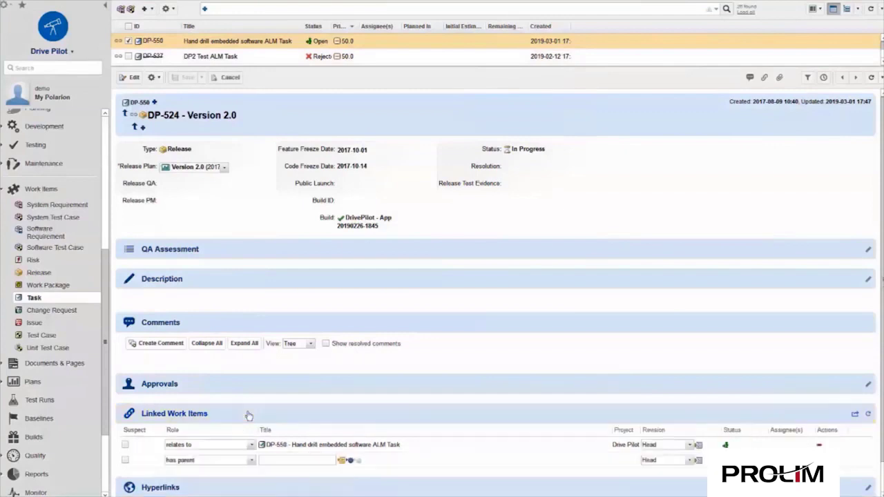
left_click(250, 460)
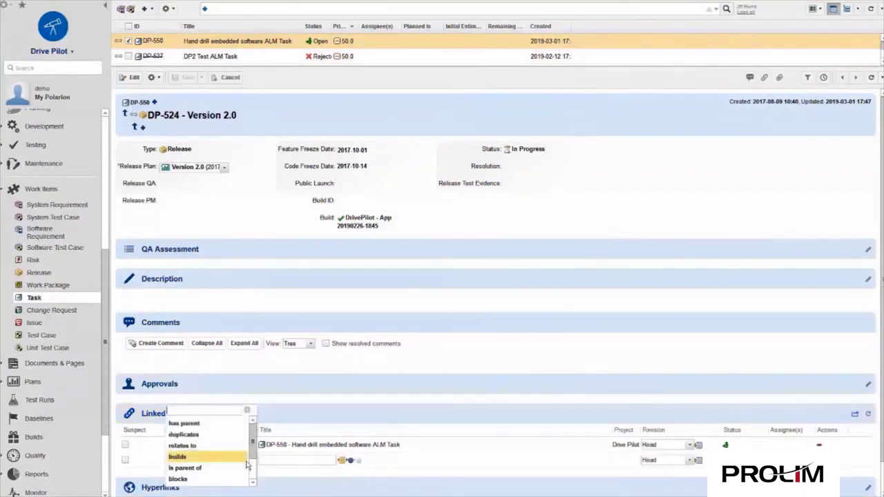
left_click(193, 446)
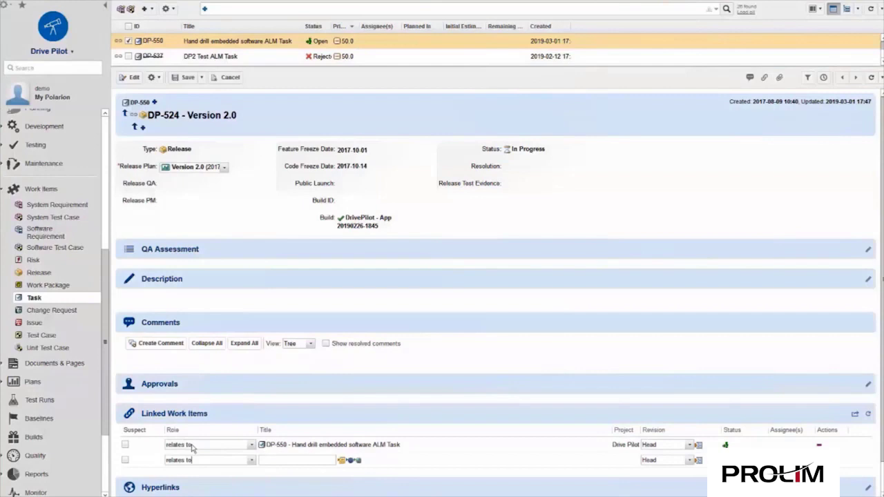
left_click(358, 462)
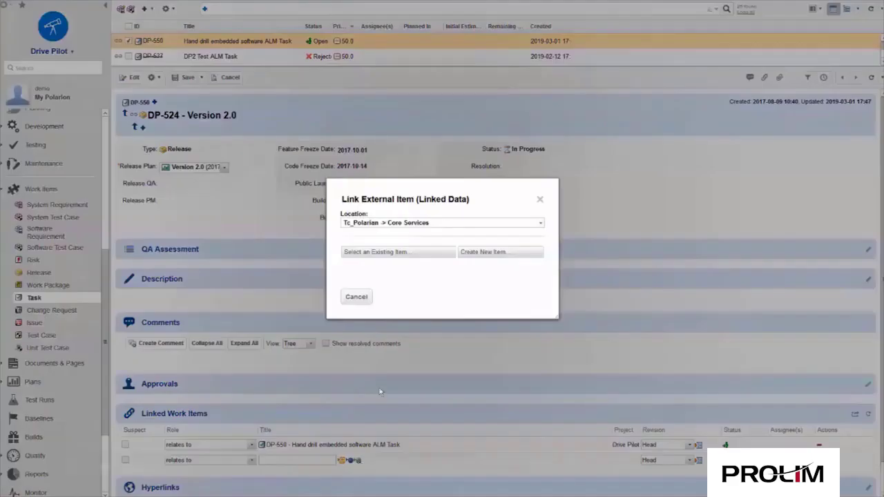
left_click(380, 253)
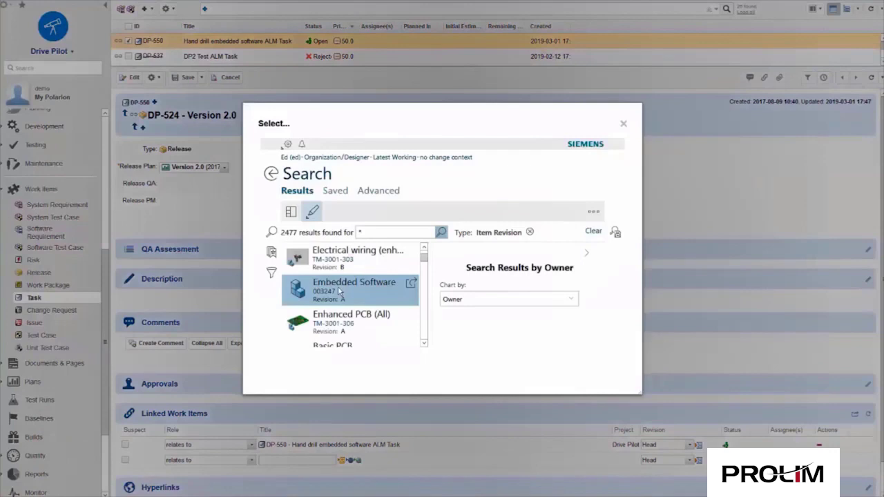
left_click(338, 286)
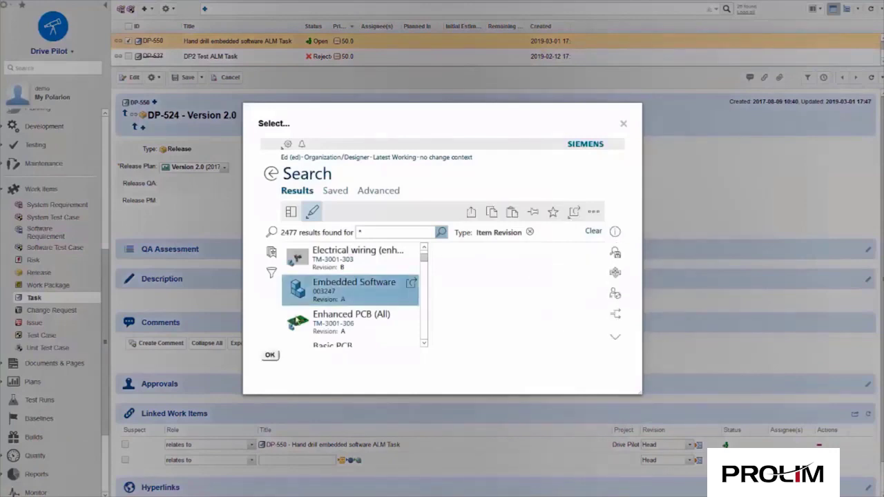
left_click(271, 356)
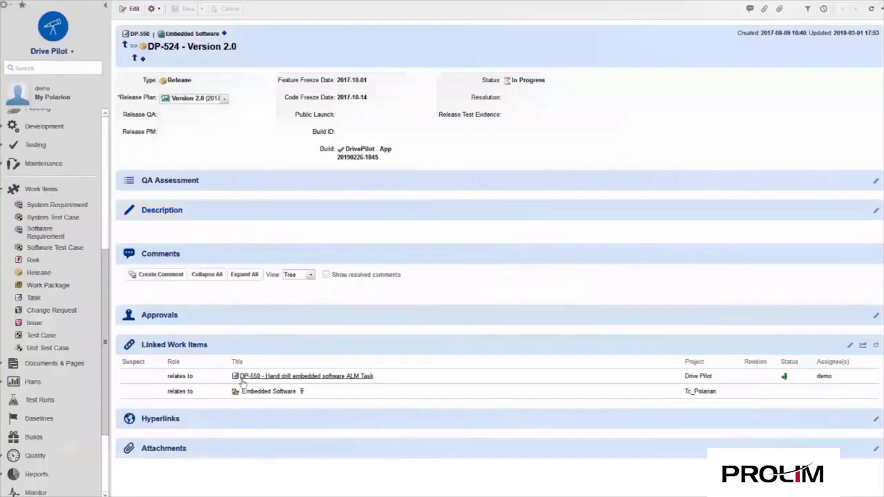
Choose custmon64i.dll from the build's dll folder for upload to the linked Embedded Software item.
left_click(302, 392)
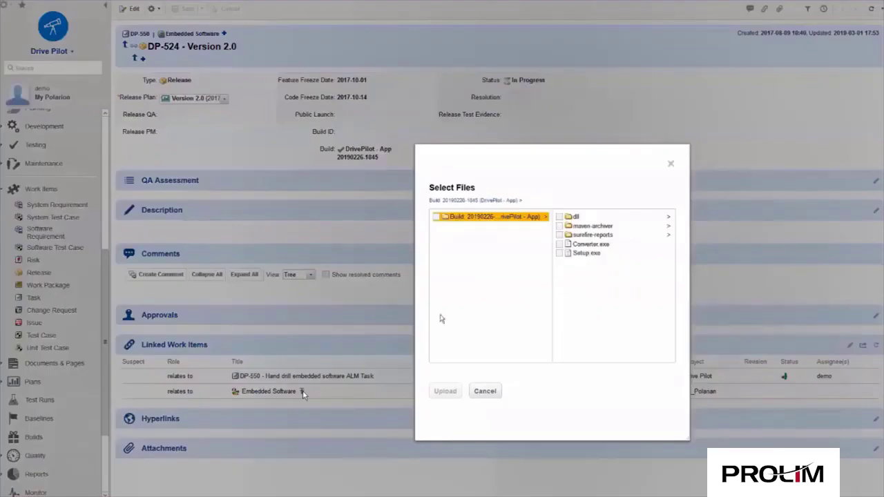
left_click(669, 219)
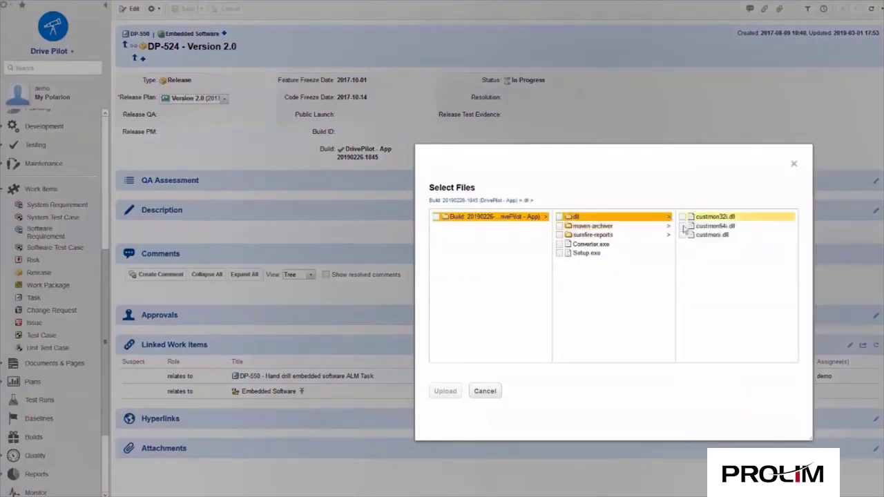
left_click(684, 228)
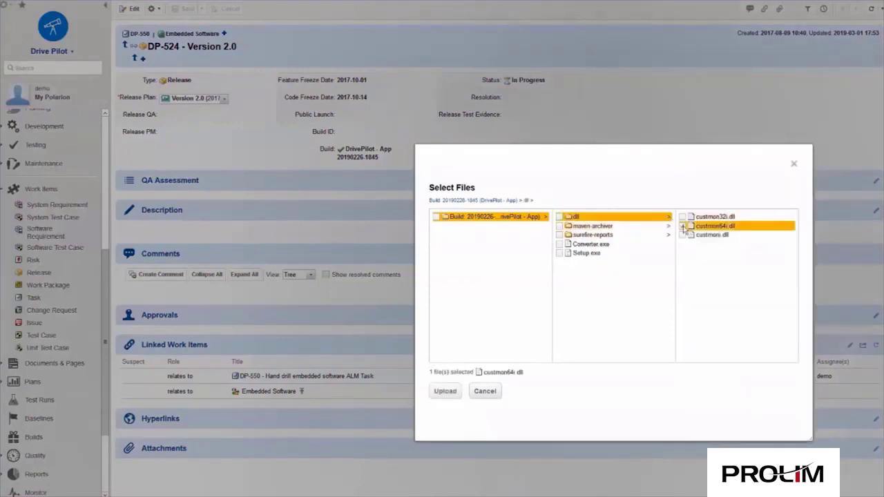
left_click(447, 392)
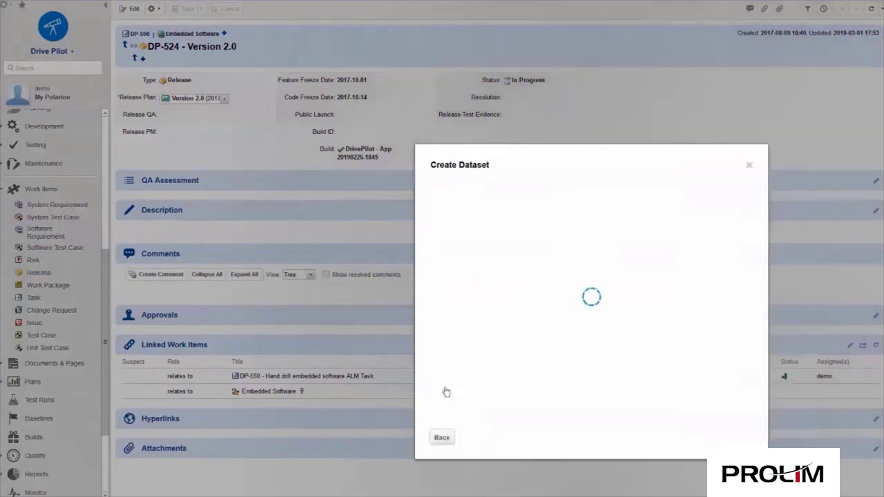
Add a dataset named "Binary Software for PCB" with description "Hand drill PCB software" to start the upload, and dismiss the upload notice.
left_click(457, 271)
type("Binary Software for PCB")
key("Tab")
type("Hand drill PCB software")
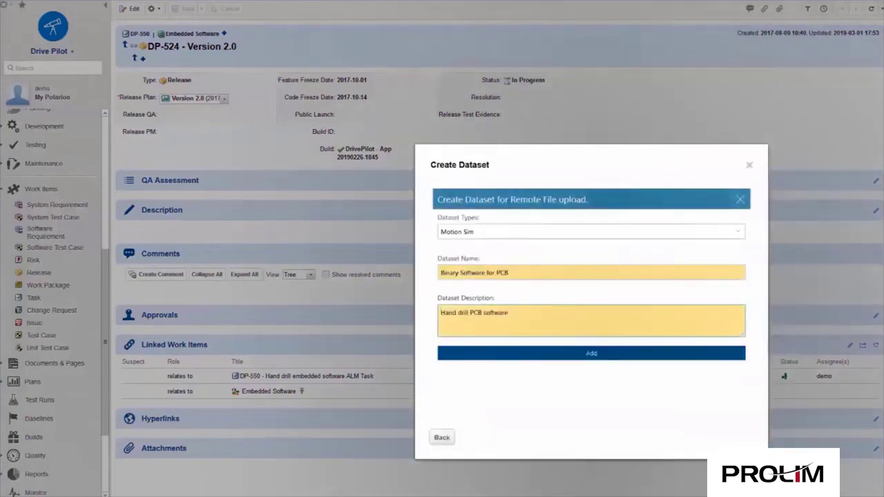
left_click(539, 354)
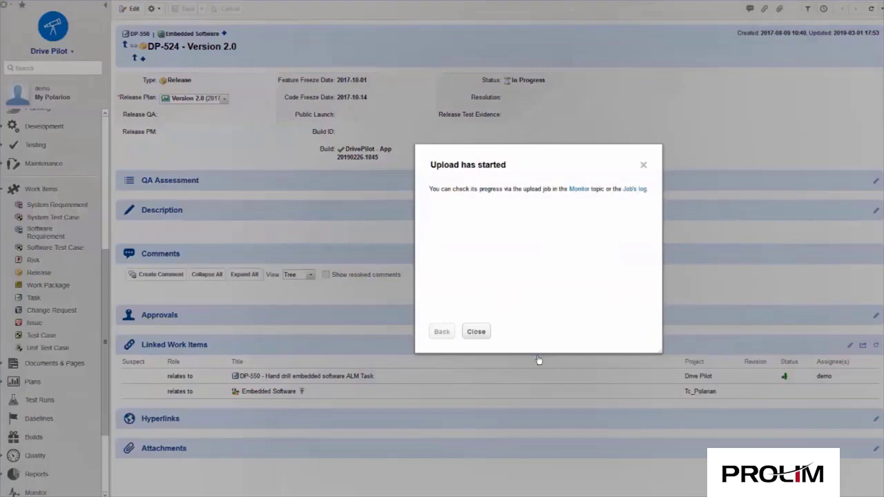
left_click(477, 331)
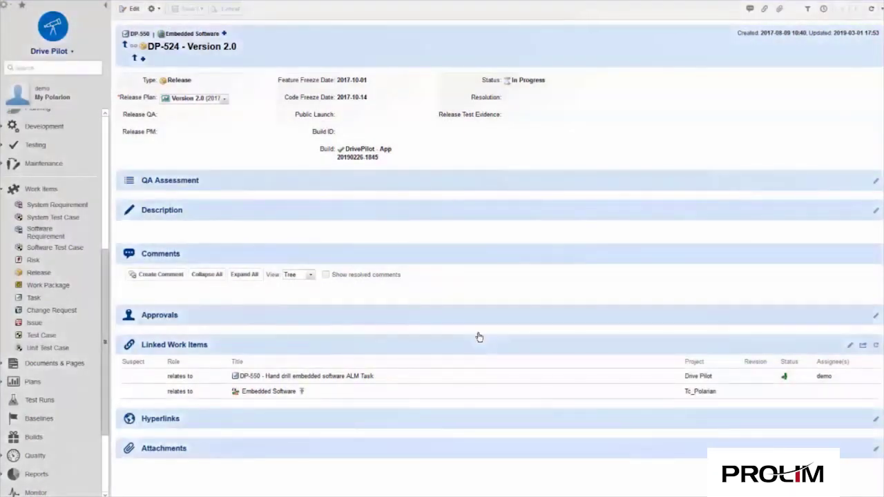
Switch to the Teamcenter hand drill structure and open the Embedded Software item's attachments.
left_click(499, 105)
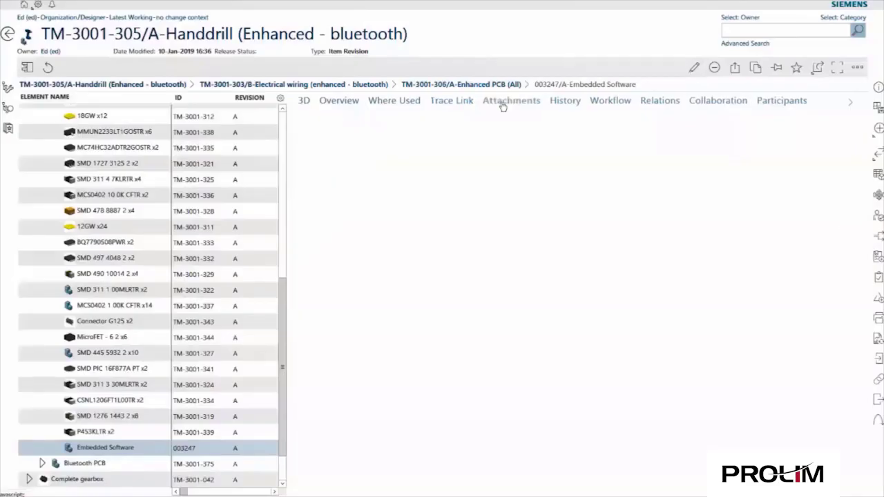